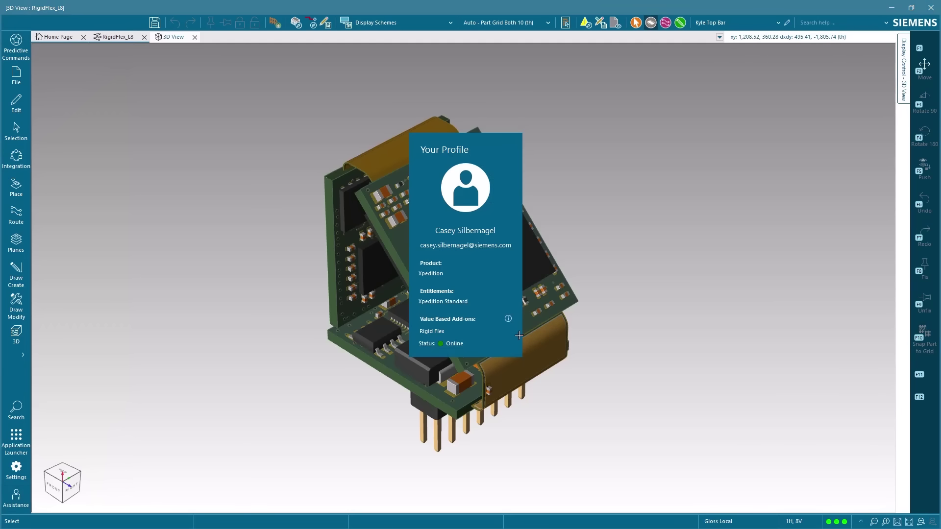
Step: Show the Rigid Flex details from the profile card's Value Based Add-ons info icon
{"action": "mouse_move", "coordinate": [510, 318]}
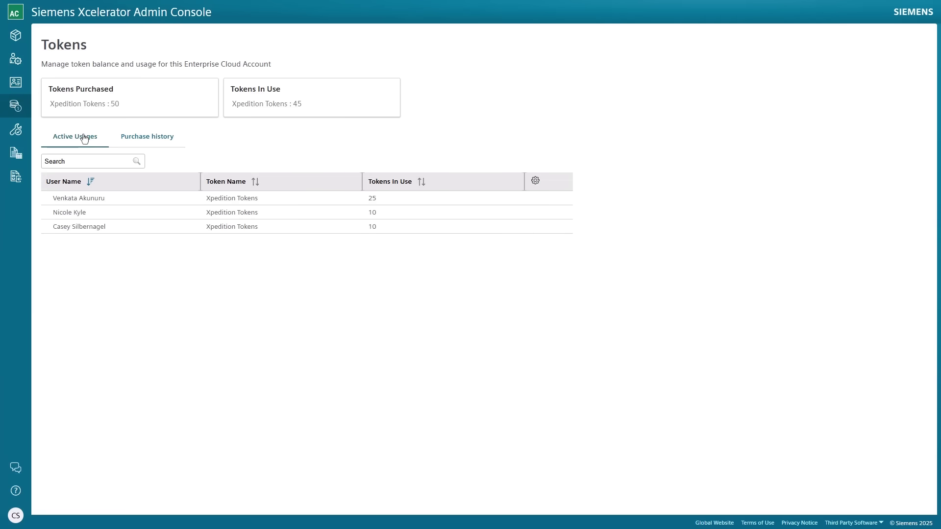
Step: Switch the Tokens page from active usages to the Purchase history tab
{"action": "left_click", "coordinate": [153, 142]}
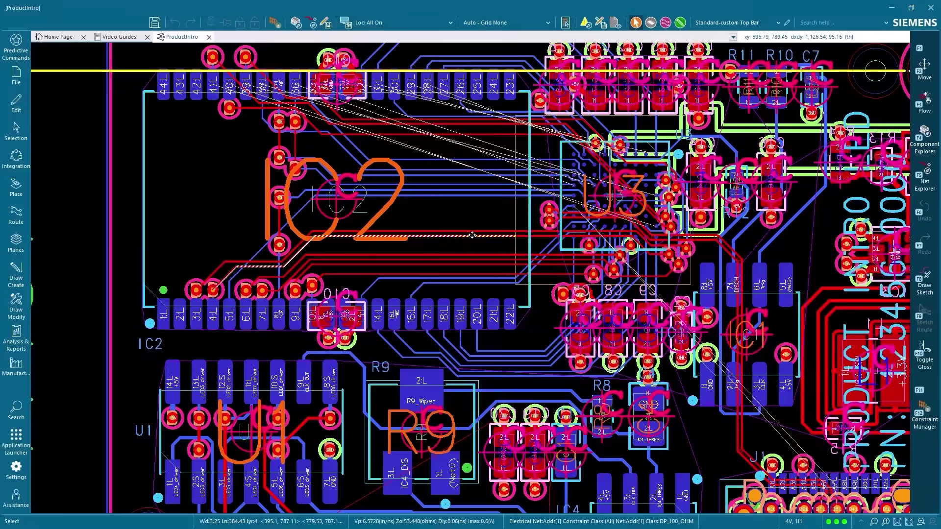
Step: Export the routed net to a LineSim schematic and place a resistor between IC2.1 and TL3
{"action": "right_click", "coordinate": [472, 237]}
{"action": "left_click", "coordinate": [506, 483]}
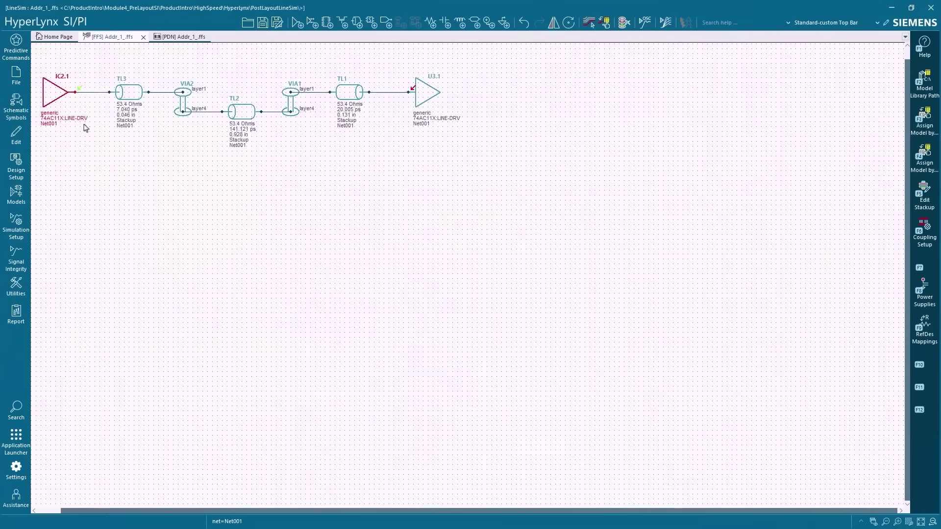
{"action": "left_click", "coordinate": [16, 107]}
{"action": "left_click", "coordinate": [75, 309]}
{"action": "left_click", "coordinate": [93, 92]}
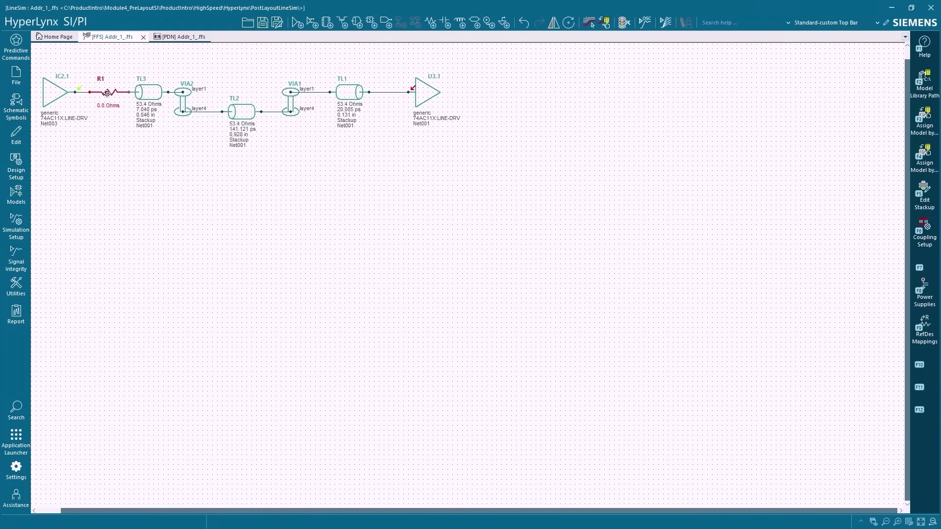
Step: Terminate Net003 with the Terminator Wizard, applying the suggested 33.9 ohms to R1
{"action": "left_click", "coordinate": [16, 258]}
{"action": "left_click", "coordinate": [117, 109]}
{"action": "left_click", "coordinate": [226, 134]}
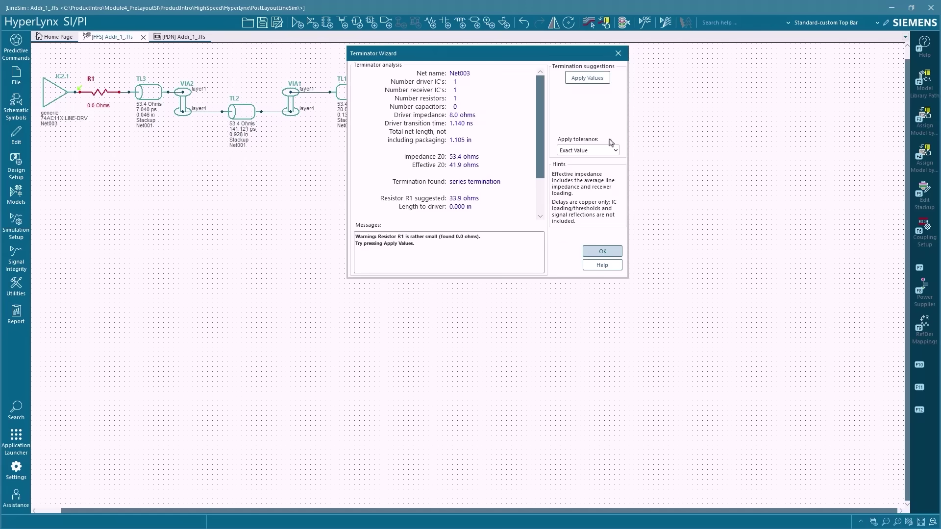
{"action": "left_click", "coordinate": [587, 79]}
{"action": "left_click", "coordinate": [603, 248]}
{"action": "double_click", "coordinate": [349, 92]}
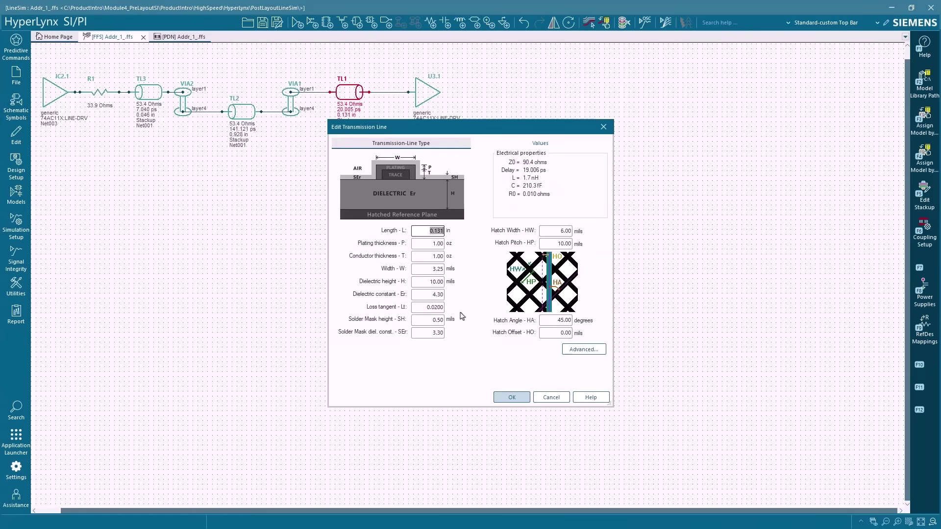
{"action": "left_click", "coordinate": [603, 127]}
Step: Duplicate the circuit and couple TL3 and TL6 in a coupling region, plotting field lines
{"action": "key", "text": "ctrl+a"}
{"action": "key", "text": "ctrl+c"}
{"action": "key", "text": "ctrl+v"}
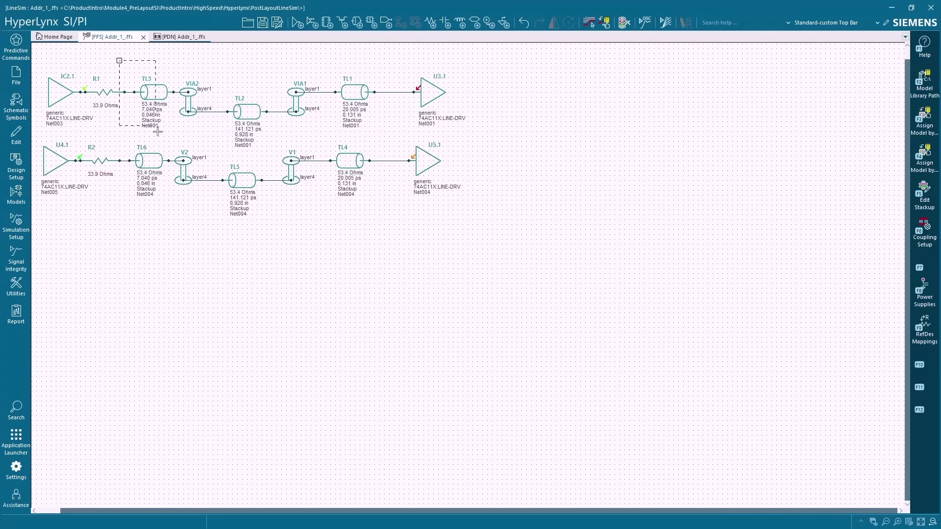
{"action": "right_click", "coordinate": [155, 166]}
{"action": "left_click", "coordinate": [223, 238]}
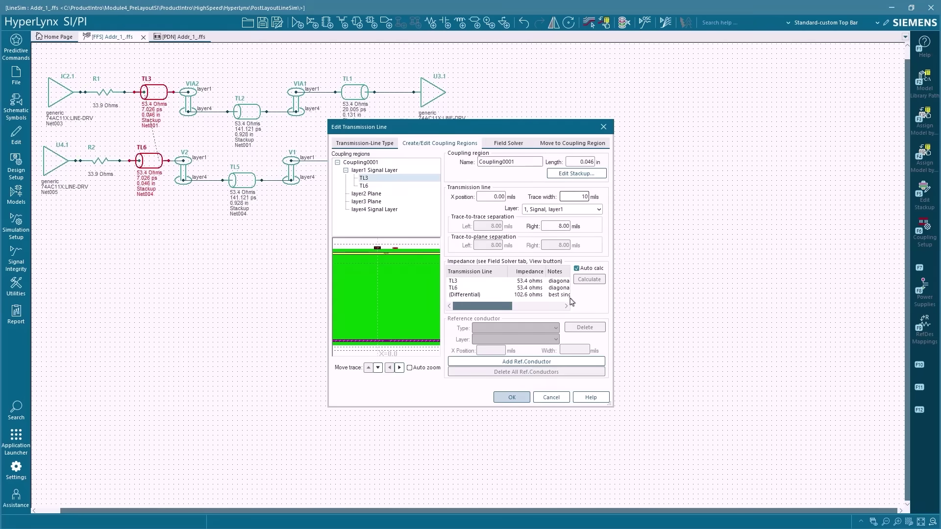
{"action": "left_click", "coordinate": [508, 142]}
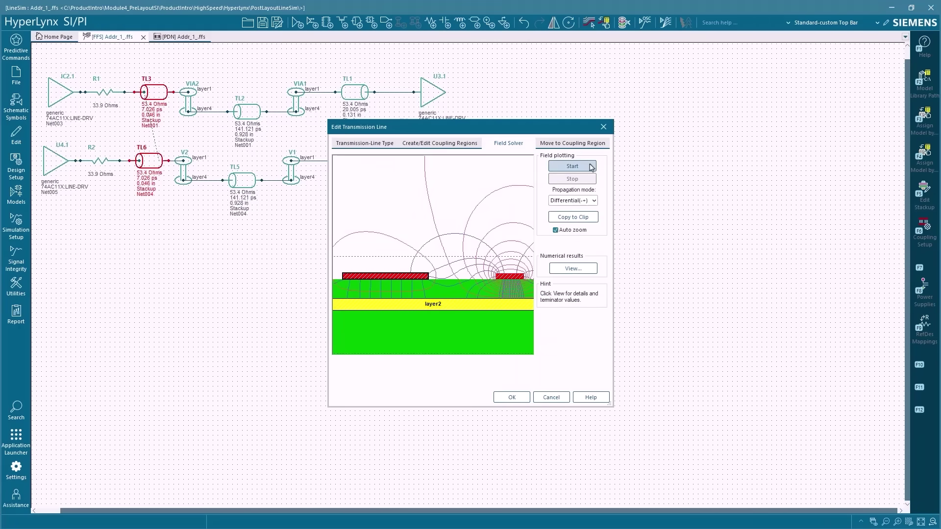
{"action": "left_click", "coordinate": [603, 127]}
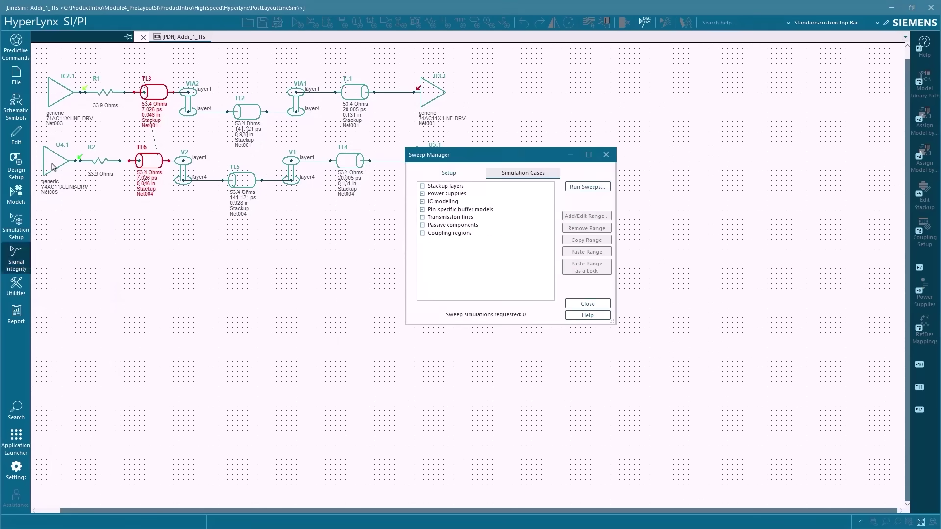
Step: Add a sweep of TL3 trace width starting at 4
{"action": "left_click", "coordinate": [422, 233]}
{"action": "double_click", "coordinate": [482, 256]}
{"action": "double_click", "coordinate": [647, 238]}
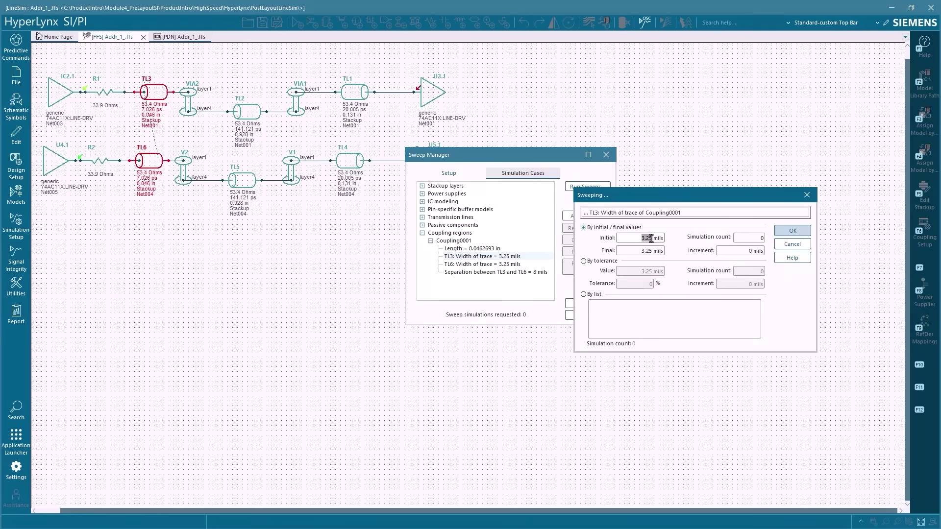
{"action": "type", "text": "4"}
{"action": "left_click", "coordinate": [792, 230]}
Step: Add a sweep of TL4 length from 1 to 5 in
{"action": "left_click", "coordinate": [422, 217]}
{"action": "left_click", "coordinate": [430, 241]}
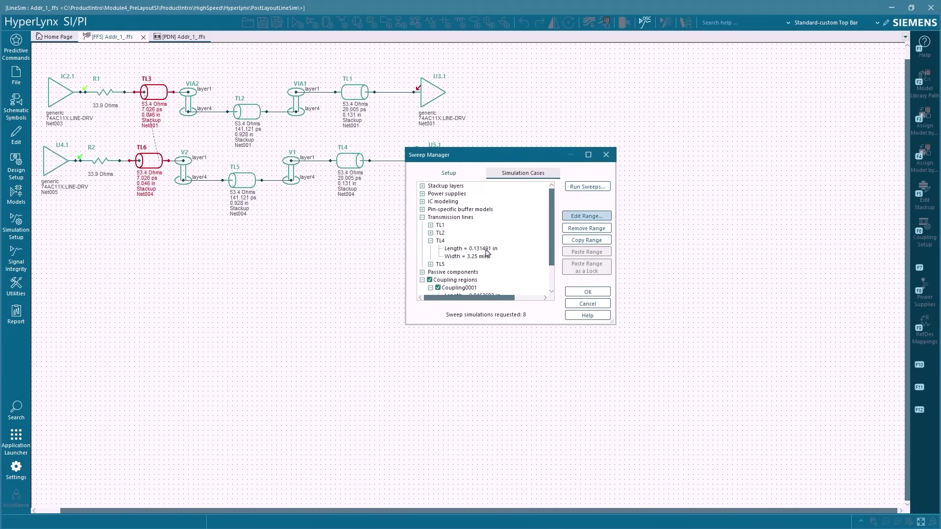
{"action": "double_click", "coordinate": [470, 249]}
{"action": "double_click", "coordinate": [634, 239]}
{"action": "type", "text": "1"}
{"action": "key", "text": "Tab"}
{"action": "type", "text": "5"}
{"action": "left_click", "coordinate": [792, 231]}
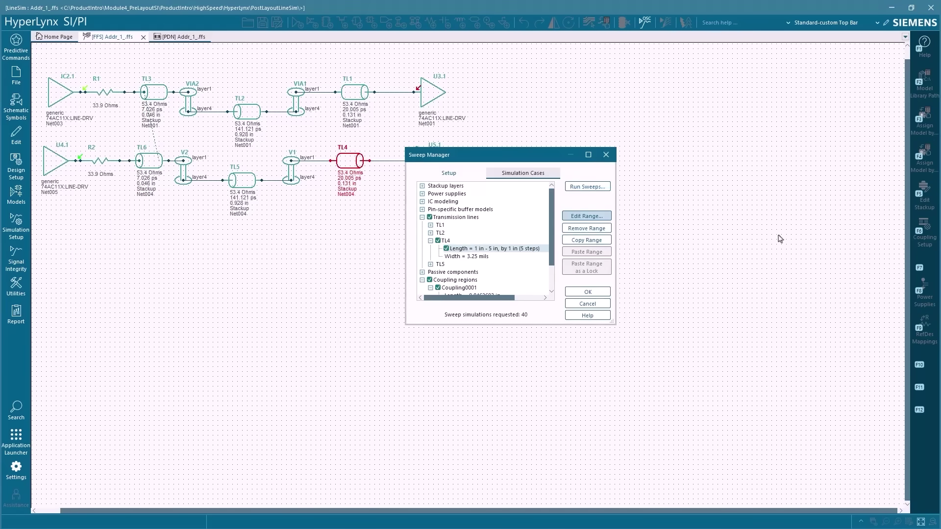
Step: Review the simulation cases and start the 40 sweeps in the oscilloscope
{"action": "left_click", "coordinate": [556, 176]}
{"action": "left_click", "coordinate": [573, 186]}
{"action": "left_click", "coordinate": [737, 86]}
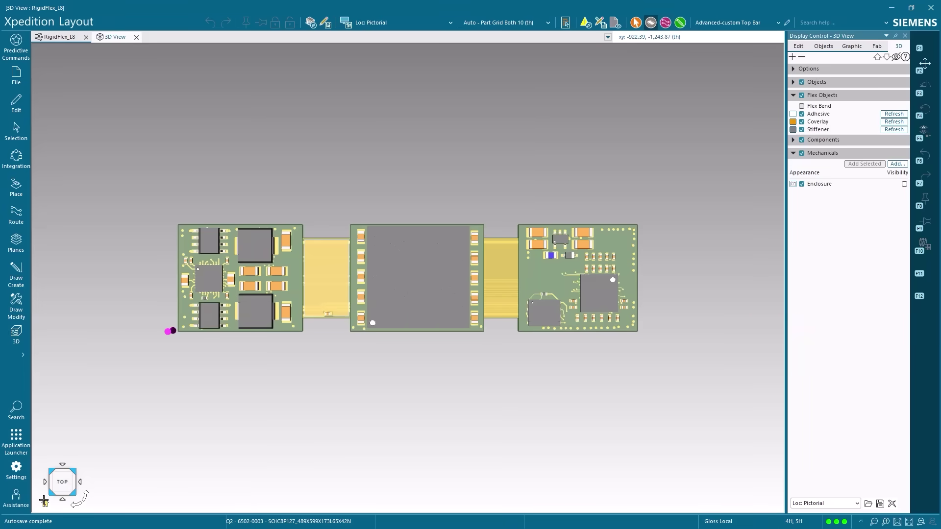
Step: Fold the rigid-flex board in 3D and inspect it from rotated, underside and isometric views
{"action": "left_click", "coordinate": [44, 502]}
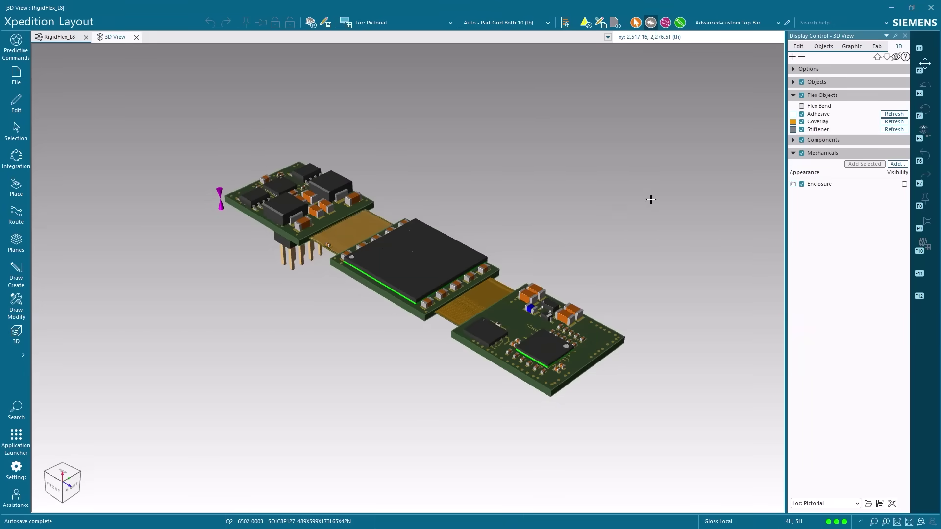
{"action": "left_click", "coordinate": [800, 106]}
{"action": "mouse_move", "coordinate": [46, 503]}
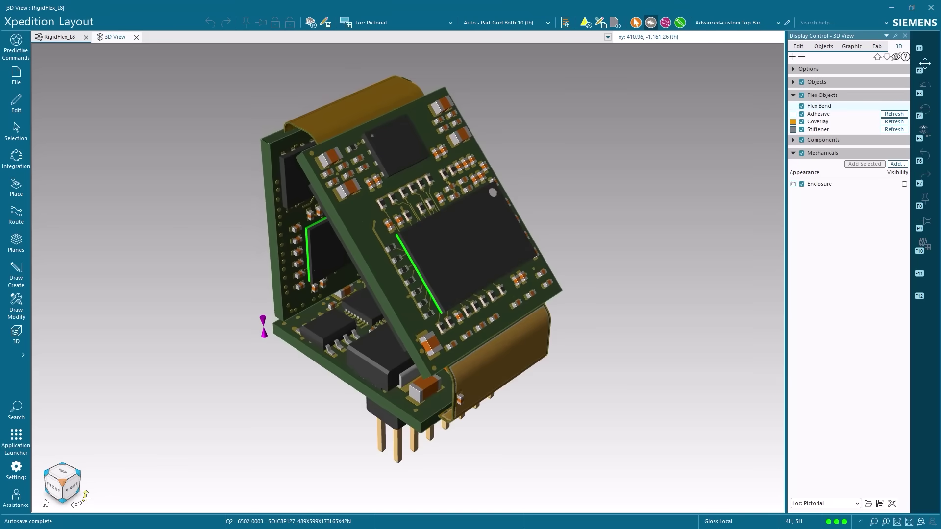
{"action": "left_click", "coordinate": [86, 496]}
{"action": "left_click", "coordinate": [86, 496]}
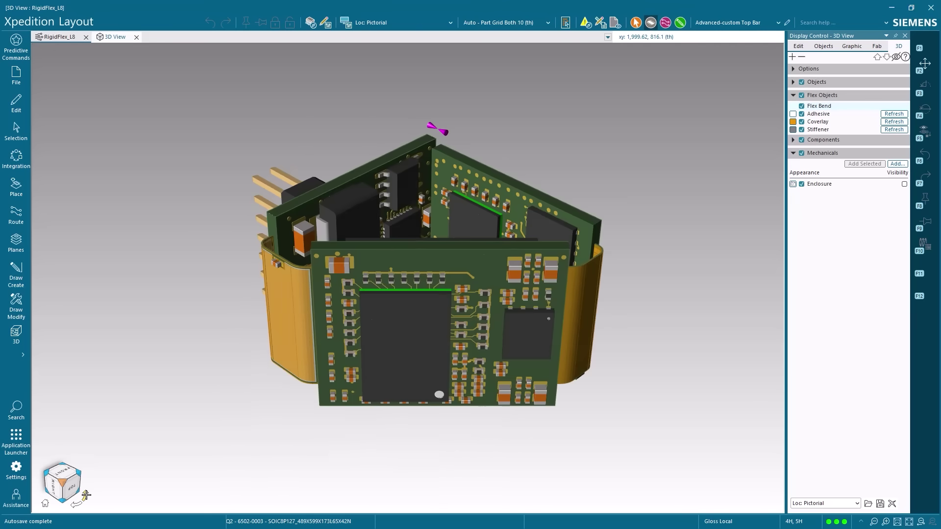
{"action": "left_click", "coordinate": [54, 487]}
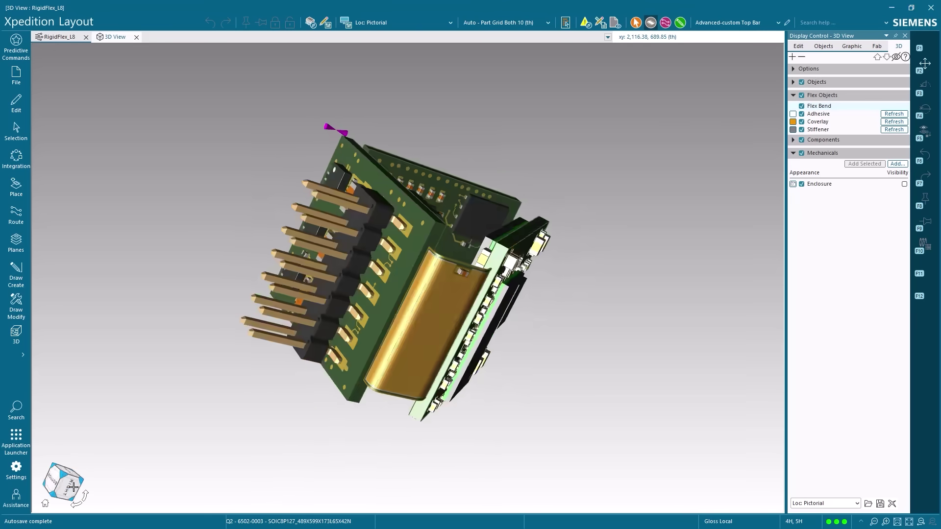
{"action": "left_click", "coordinate": [44, 504]}
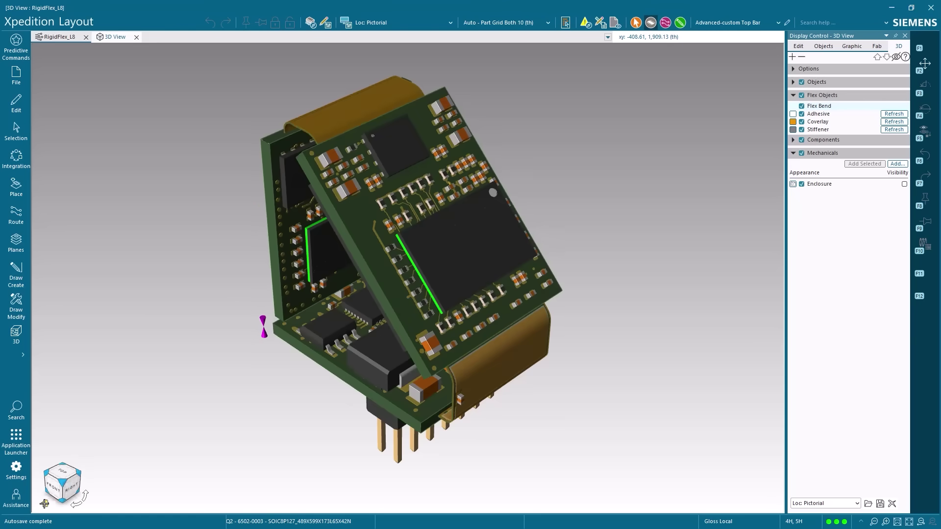
Step: Show the enclosure and rotate the view to its underside with the connector
{"action": "left_click", "coordinate": [904, 185]}
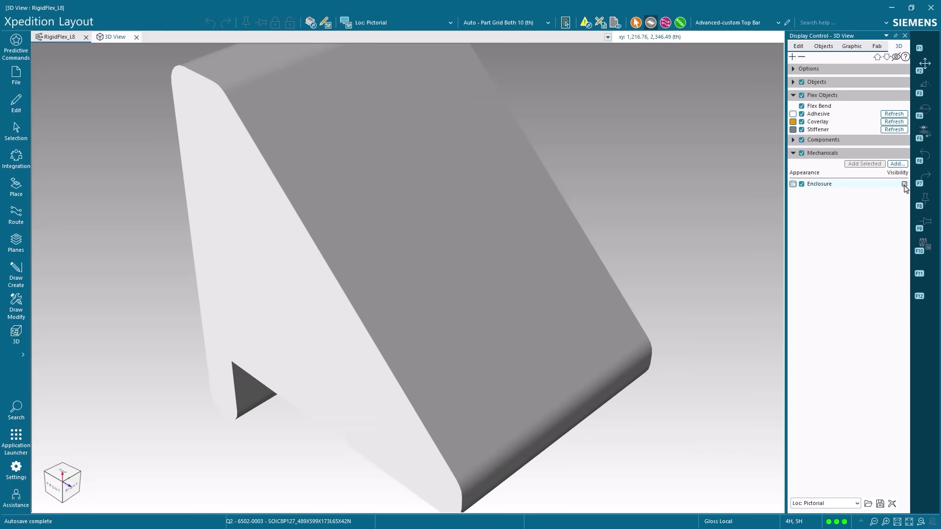
{"action": "left_click", "coordinate": [47, 502]}
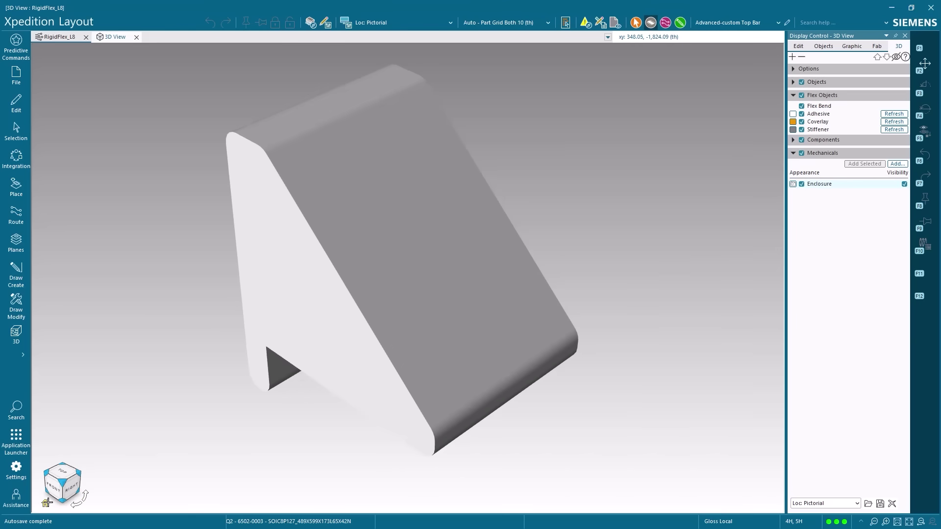
{"action": "left_click", "coordinate": [86, 494]}
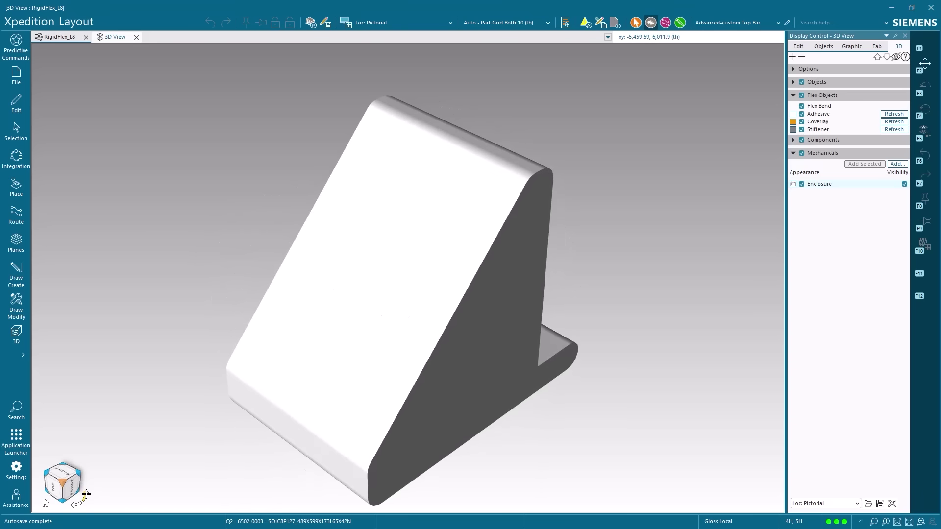
{"action": "left_click", "coordinate": [86, 494]}
{"action": "left_click_drag", "start_coordinate": [62, 486], "coordinate": [83, 491]}
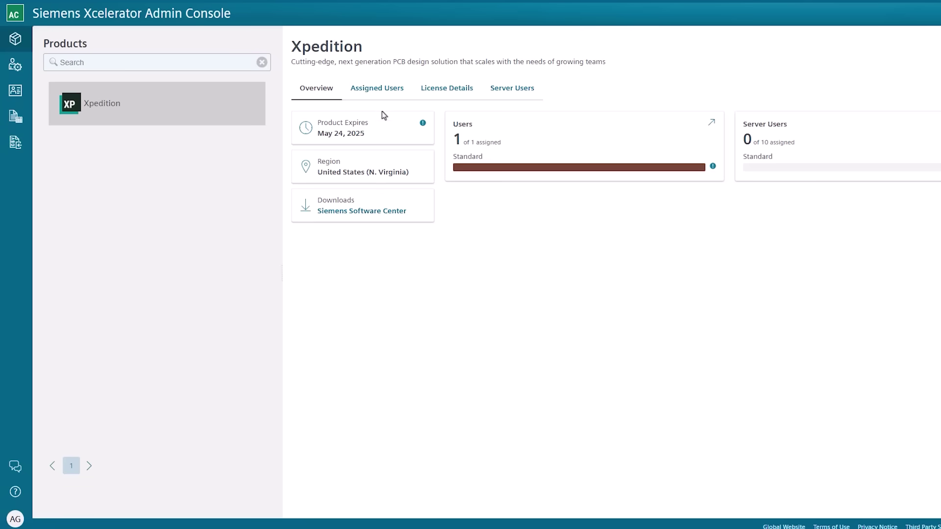
Step: Check Xpedition's Assigned Users, then view its License Details with the Standard purchase order
{"action": "left_click", "coordinate": [382, 92]}
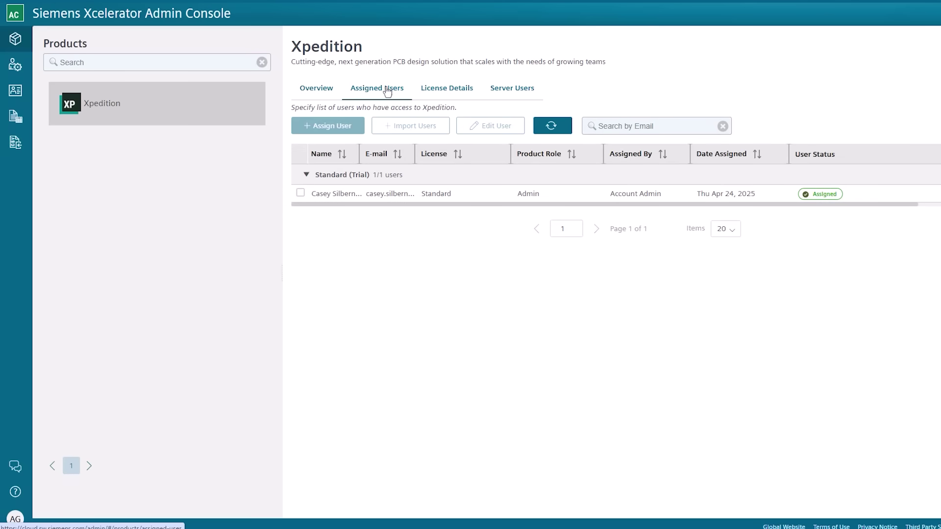
{"action": "left_click", "coordinate": [435, 91]}
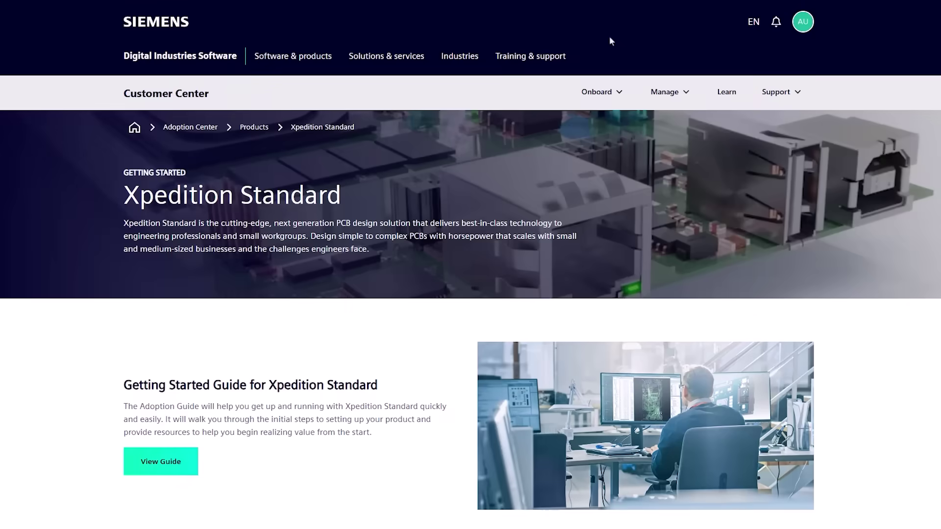
Step: Read the Scalable, Cloud Connected and AI Productivity capability tabs, then return to the Getting Started Guide section
{"action": "scroll", "coordinate": [609, 39], "scroll_direction": "down", "scroll_amount": 3}
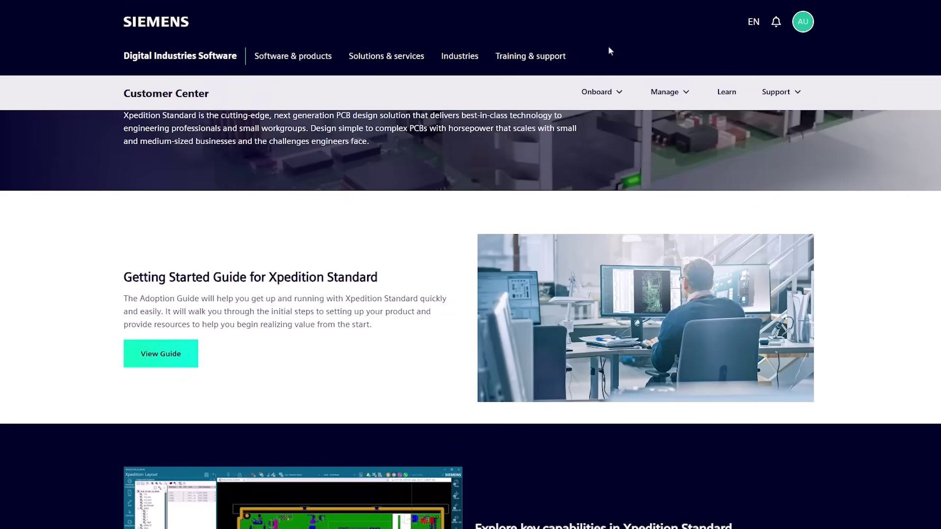
{"action": "scroll", "coordinate": [609, 49], "scroll_direction": "down", "scroll_amount": 5}
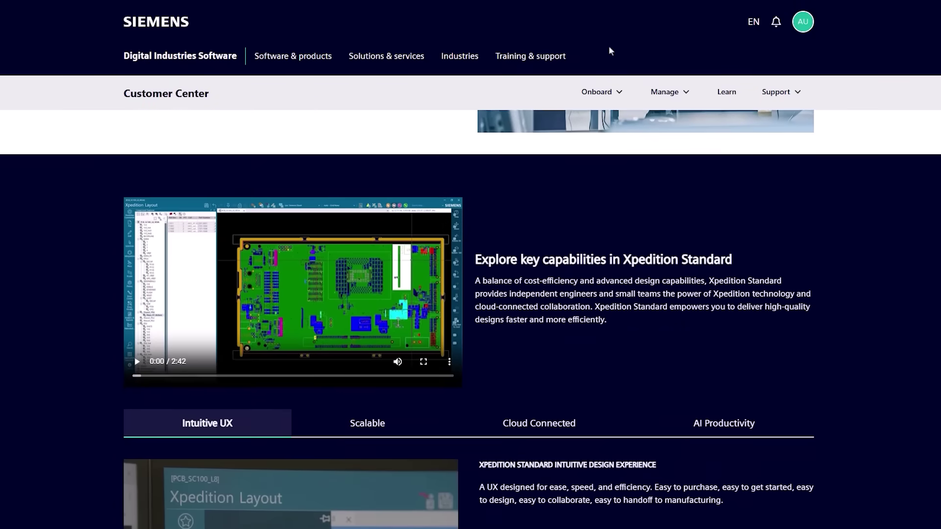
{"action": "scroll", "coordinate": [610, 51], "scroll_direction": "down", "scroll_amount": 4}
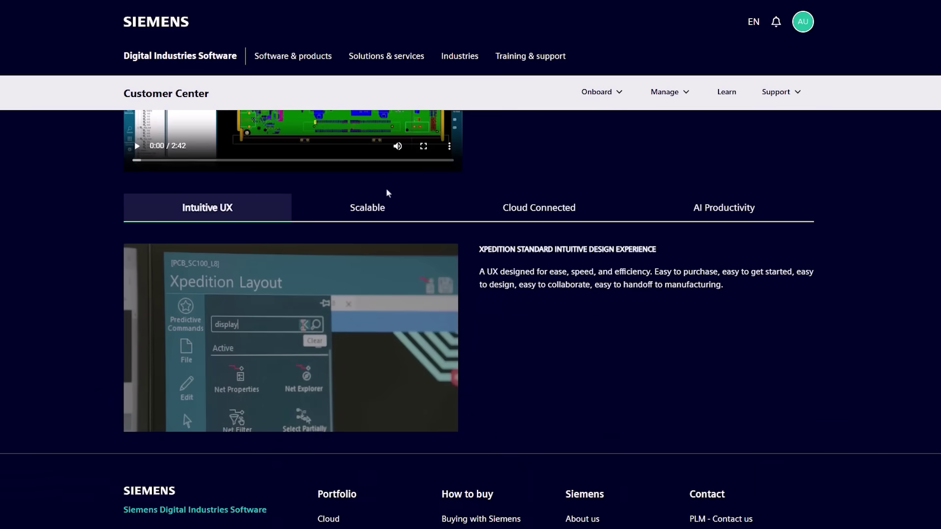
{"action": "left_click", "coordinate": [378, 208]}
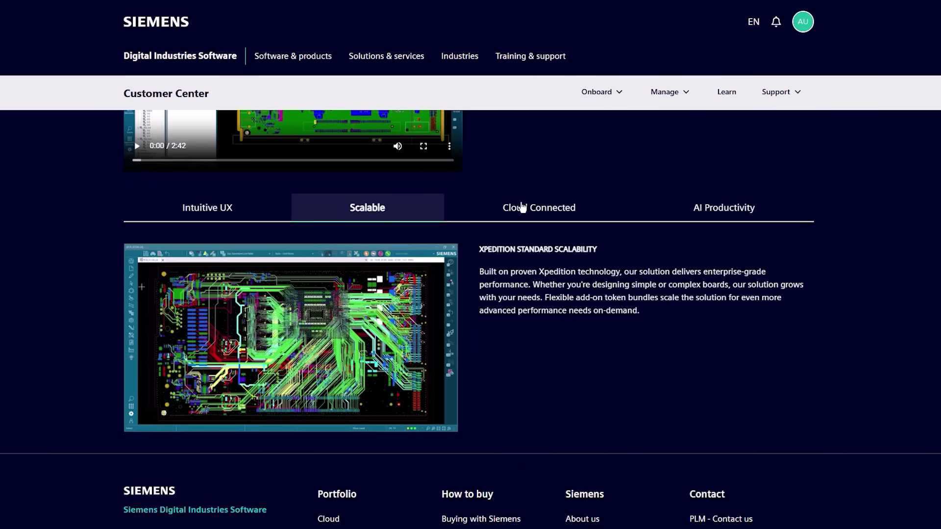
{"action": "left_click", "coordinate": [522, 207]}
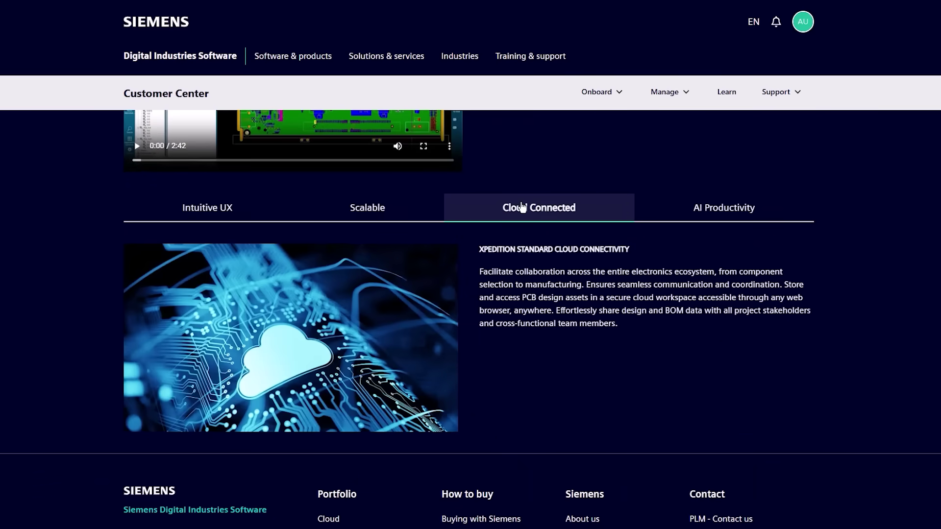
{"action": "left_click", "coordinate": [704, 208]}
{"action": "scroll", "coordinate": [704, 209], "scroll_direction": "up", "scroll_amount": 8}
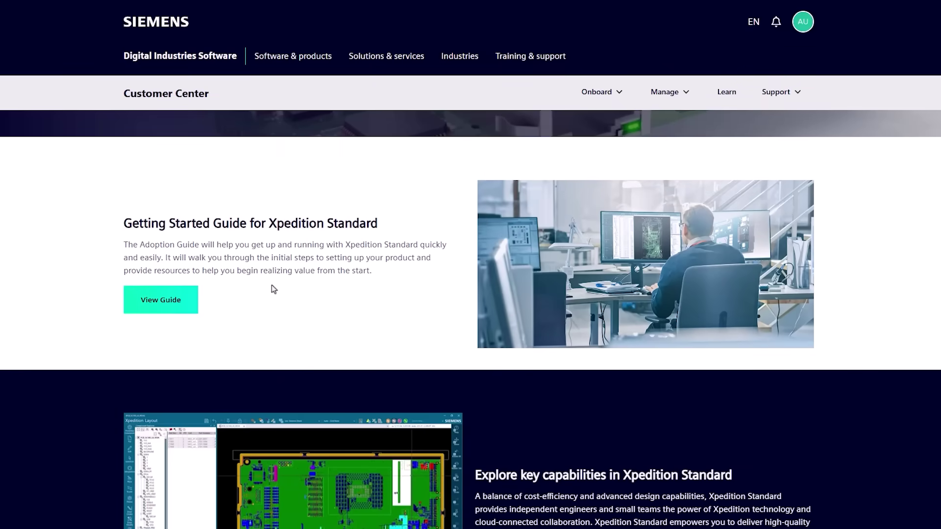
Step: Open the guide via View Guide, choose I'm a User, and read down to the Assigning Users table
{"action": "left_click", "coordinate": [190, 301]}
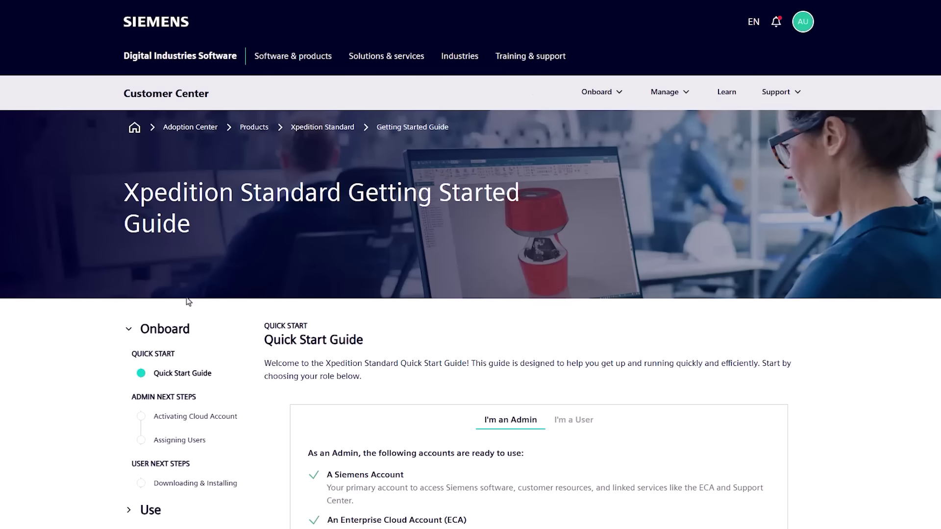
{"action": "scroll", "coordinate": [188, 301], "scroll_direction": "down", "scroll_amount": 4}
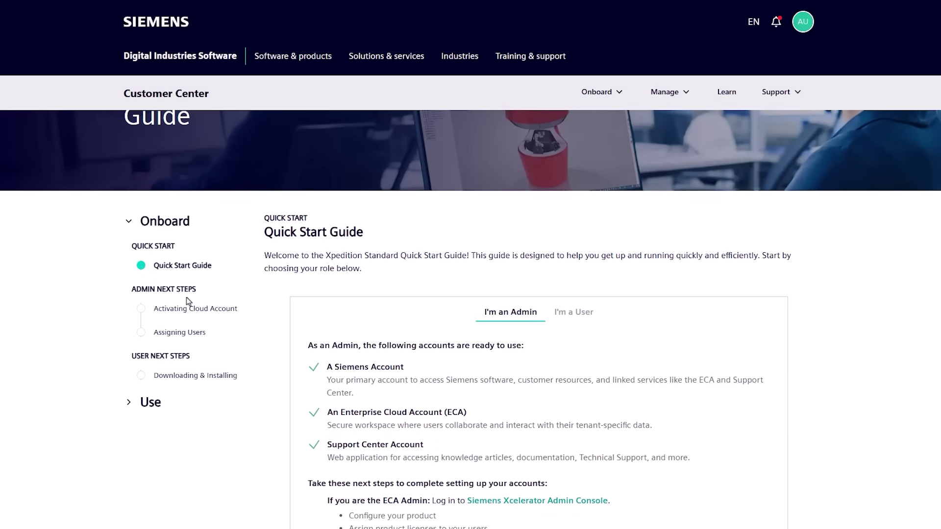
{"action": "scroll", "coordinate": [246, 365], "scroll_direction": "down", "scroll_amount": 1}
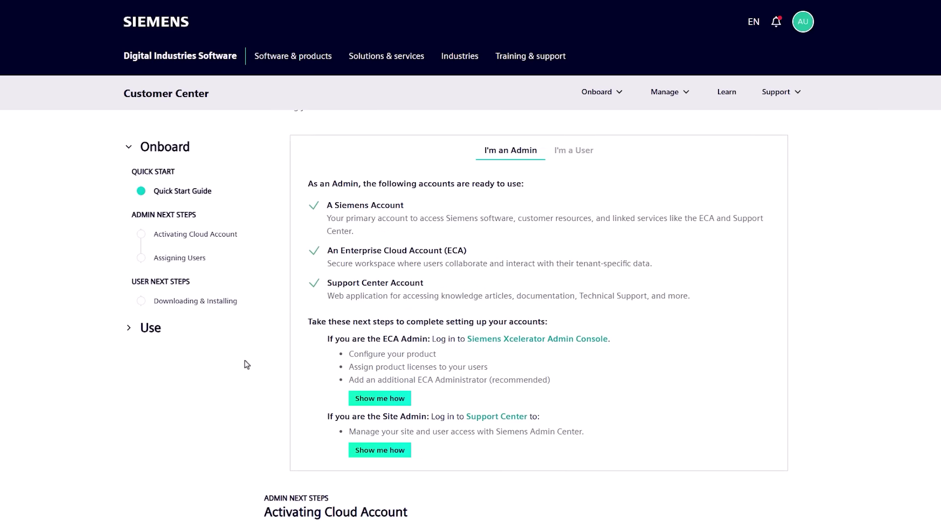
{"action": "left_click", "coordinate": [584, 158]}
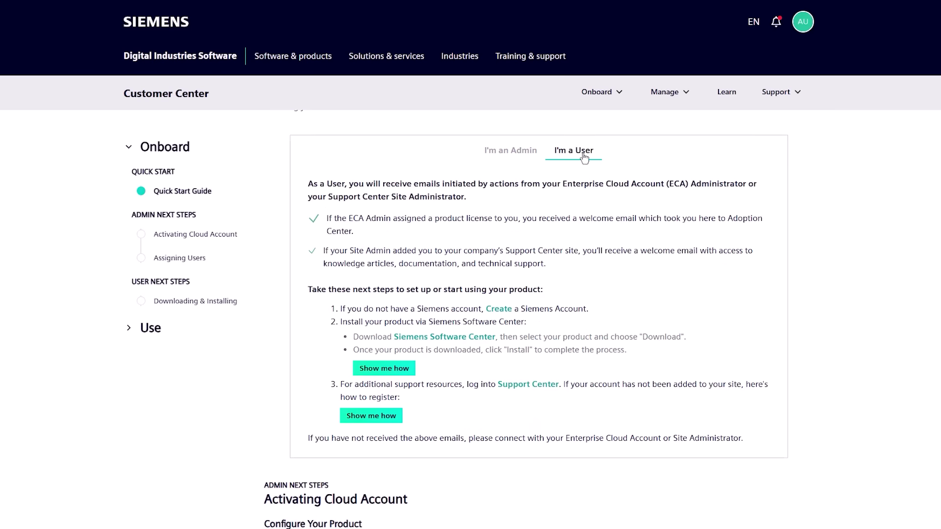
{"action": "scroll", "coordinate": [634, 249], "scroll_direction": "down", "scroll_amount": 5}
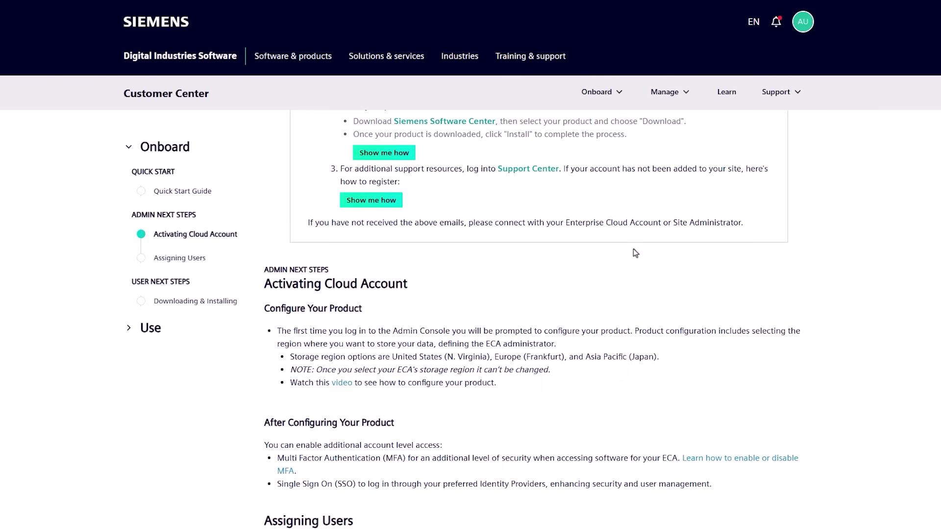
{"action": "scroll", "coordinate": [662, 319], "scroll_direction": "down", "scroll_amount": 3}
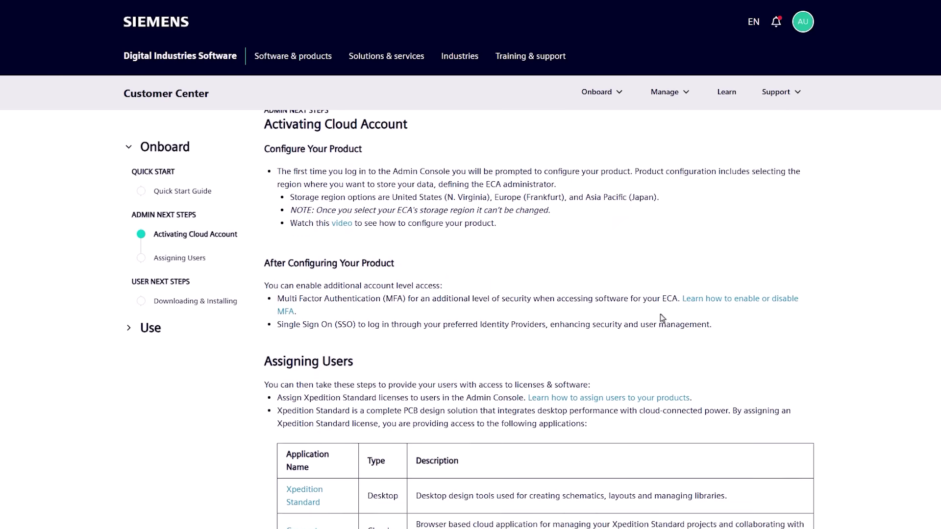
{"action": "scroll", "coordinate": [662, 318], "scroll_direction": "down", "scroll_amount": 4}
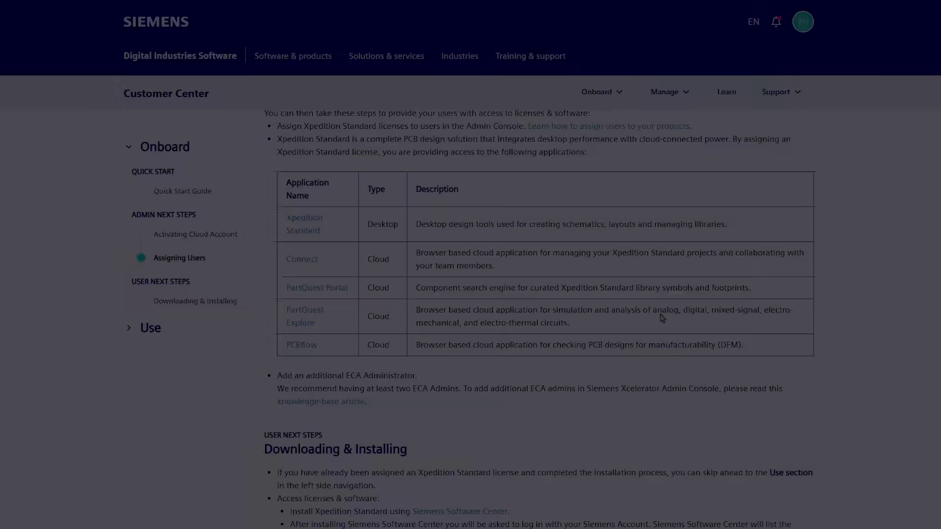